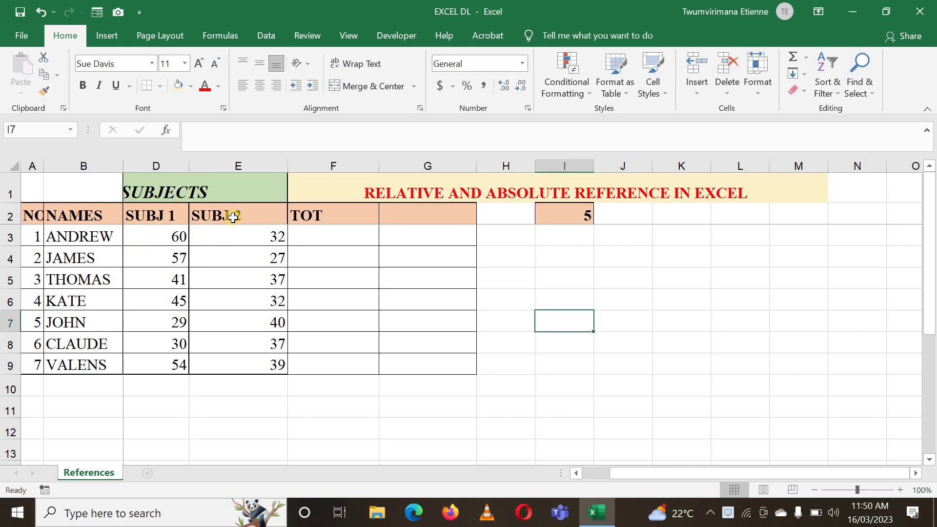
Enter =D3+E3 in F3 to total ANDREW's two subject scores (92).
left_click(331, 239)
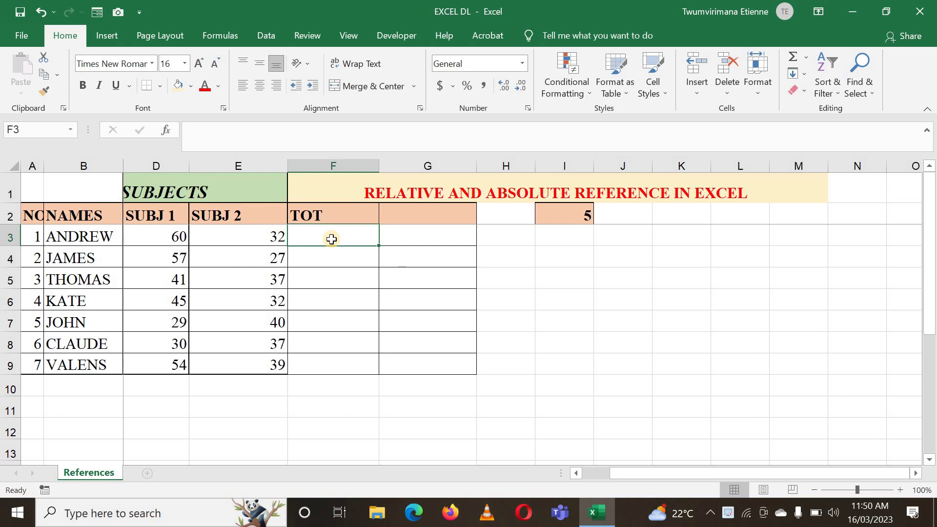
left_click(326, 276)
left_click(326, 240)
type("=")
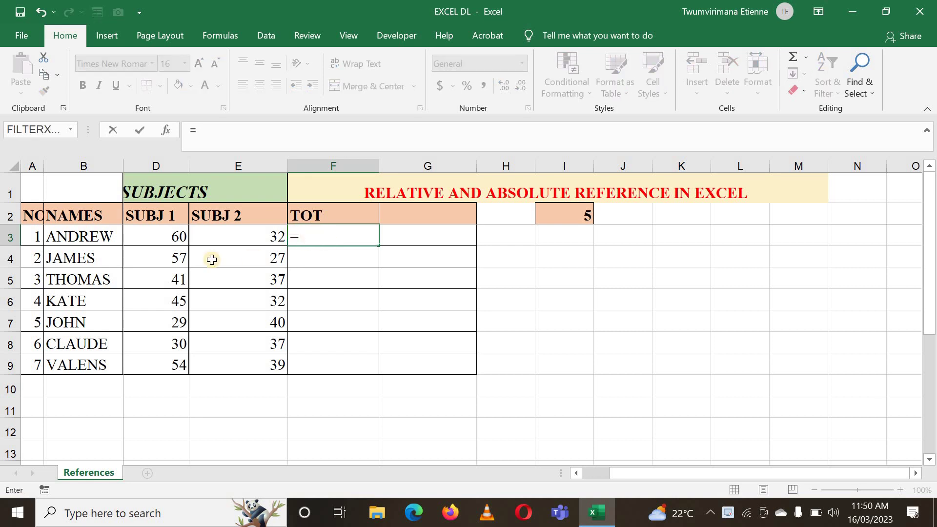
left_click(159, 235)
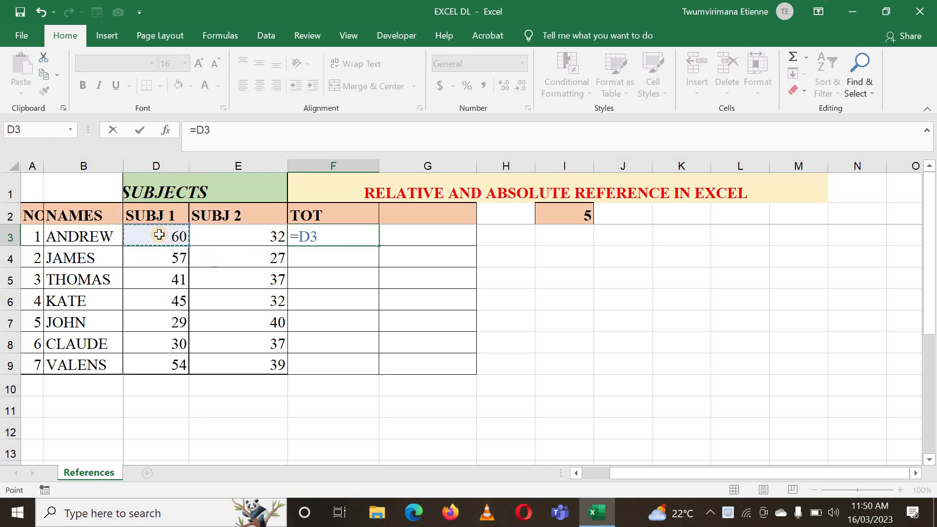
type("+")
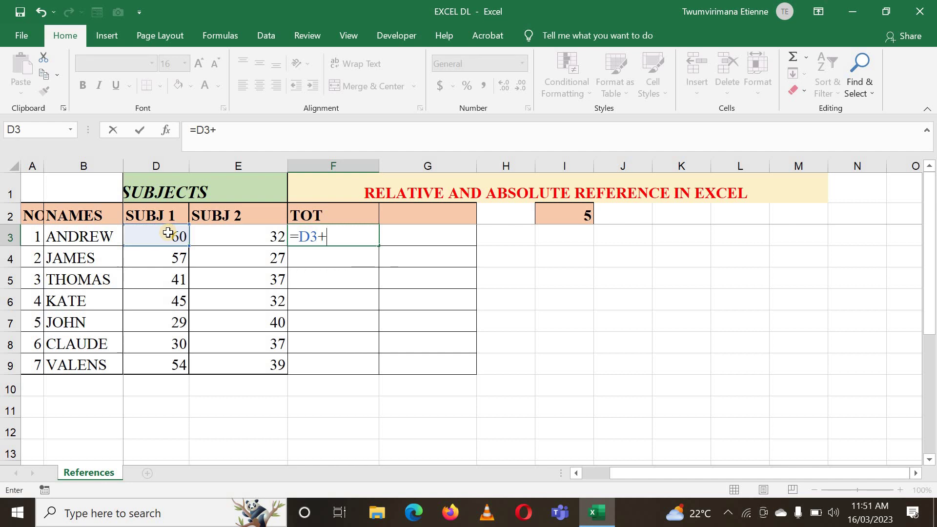
left_click(226, 234)
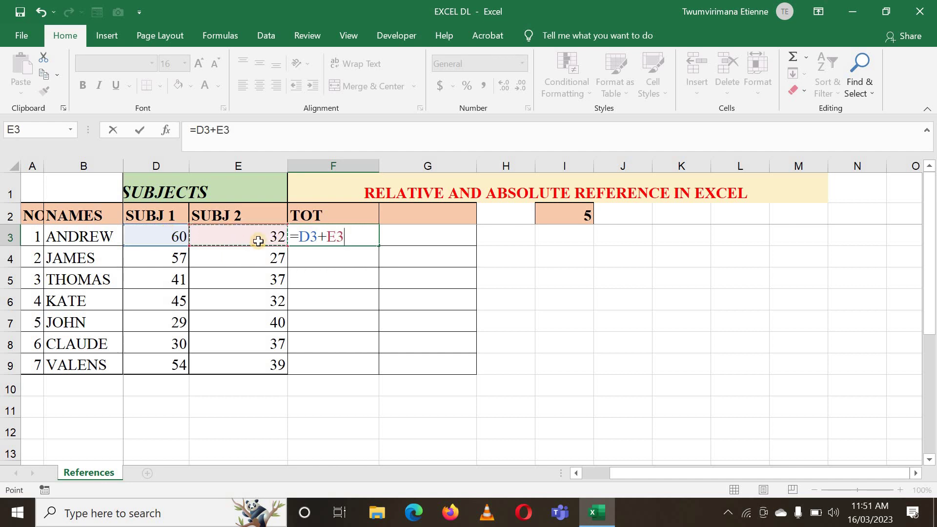
key("Return")
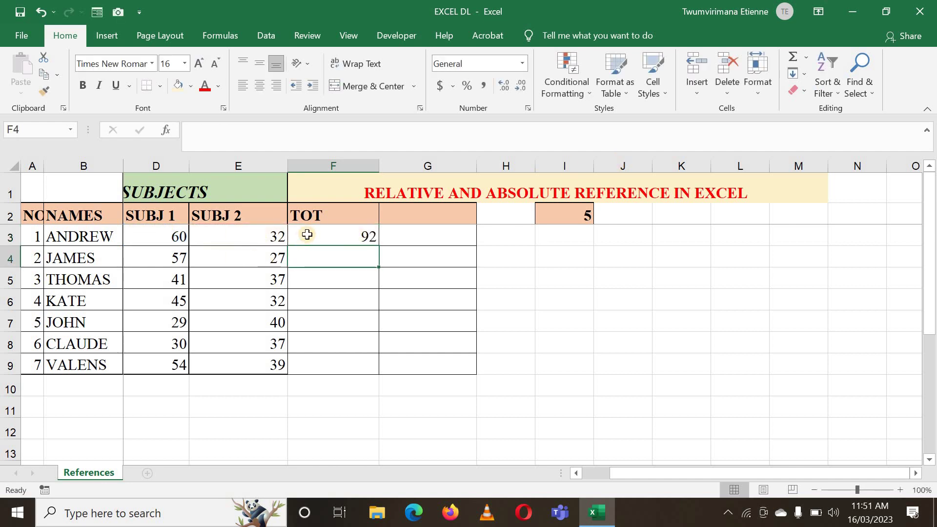
Fill F3's total formula down to F9, giving totals 84, 78, 77, 69, 67 and 93.
left_click(307, 235)
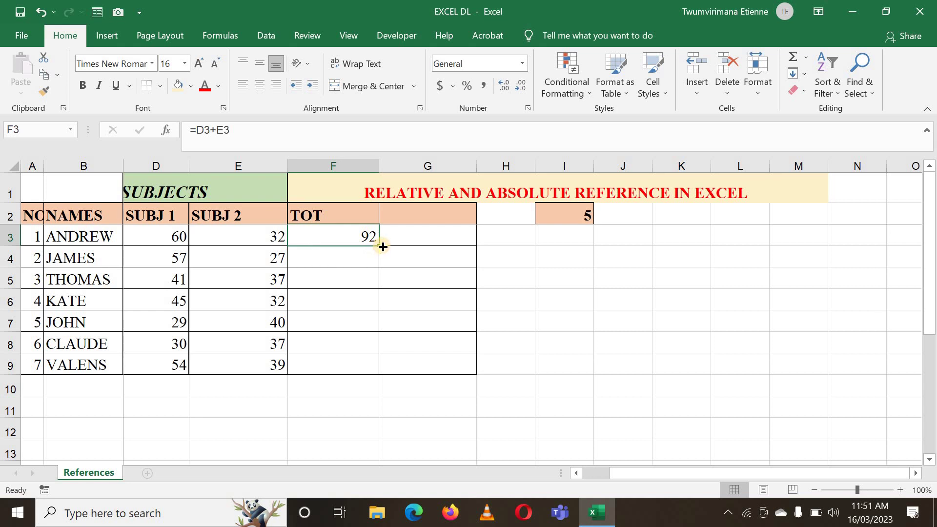
left_click_drag(380, 245, 369, 372)
left_click(425, 345)
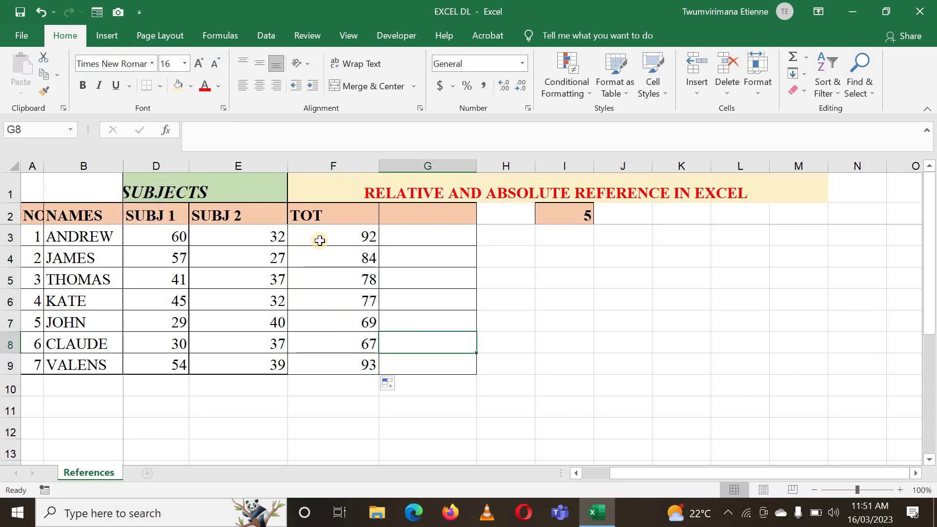
left_click(325, 229)
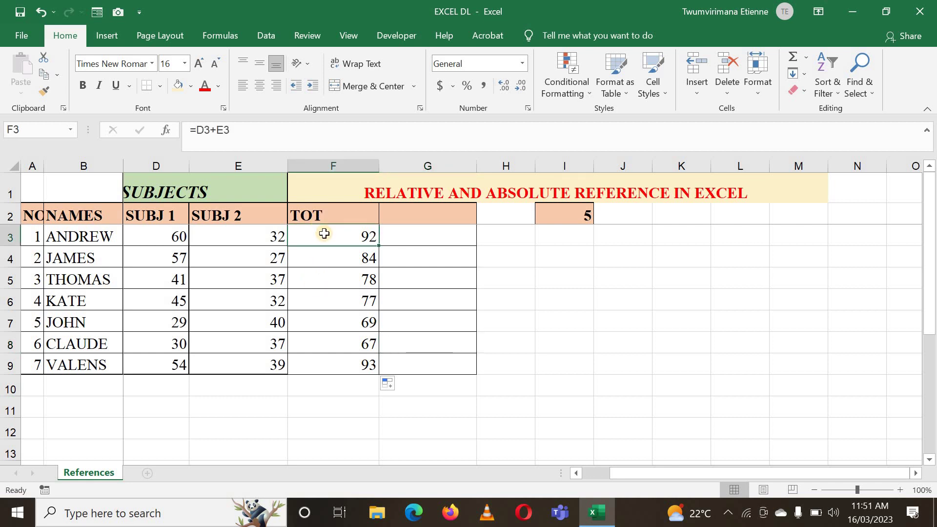
double_click(326, 233)
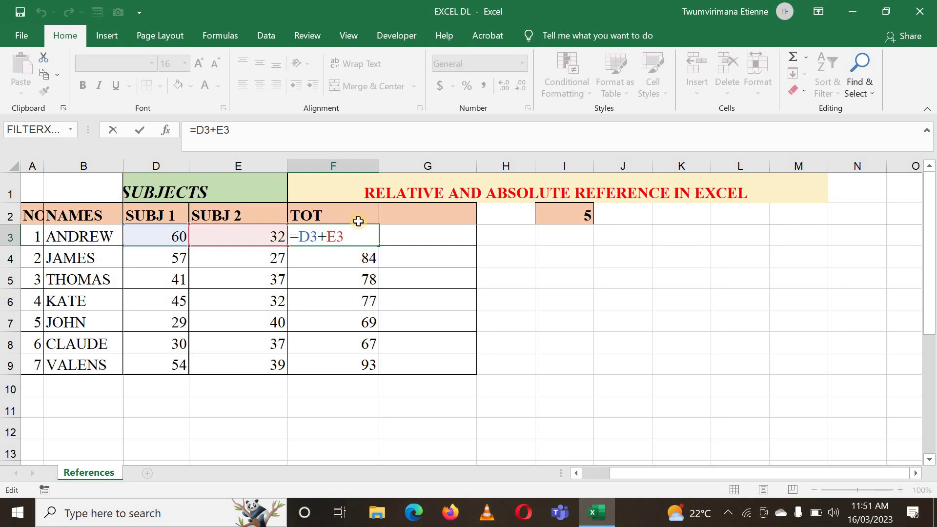
key("Return")
double_click(327, 256)
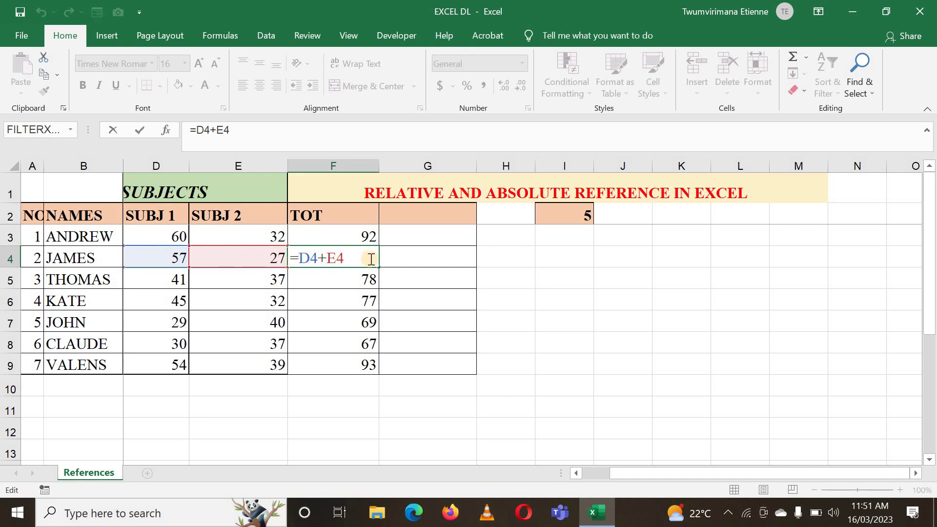
key("Return")
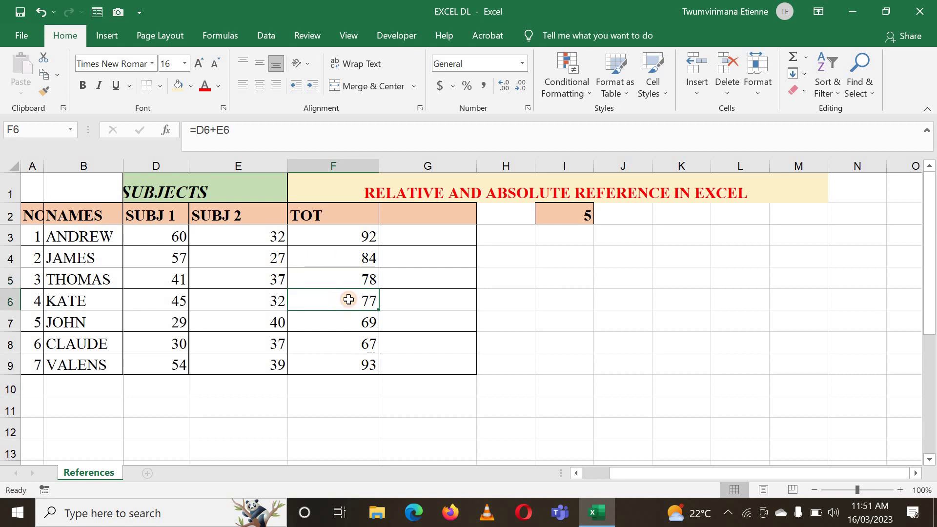
left_click(327, 251)
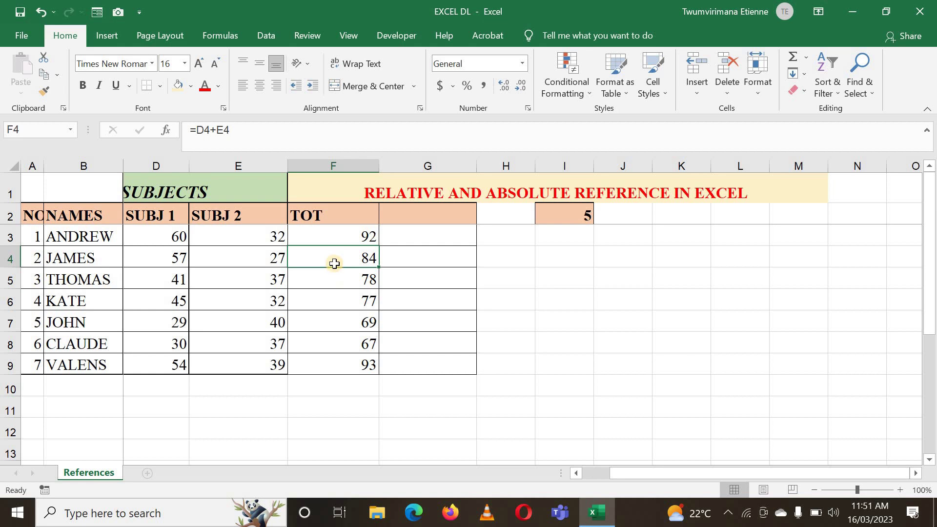
left_click_drag(320, 234, 303, 361)
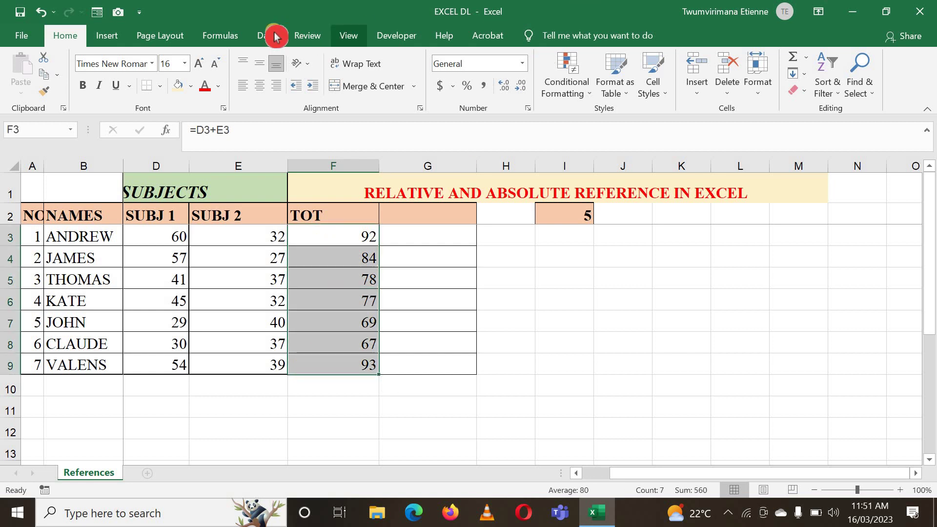
Toggle Show Formulas on and off to view =D3+E3 through =D9+E9, then select F3:F9.
left_click(234, 39)
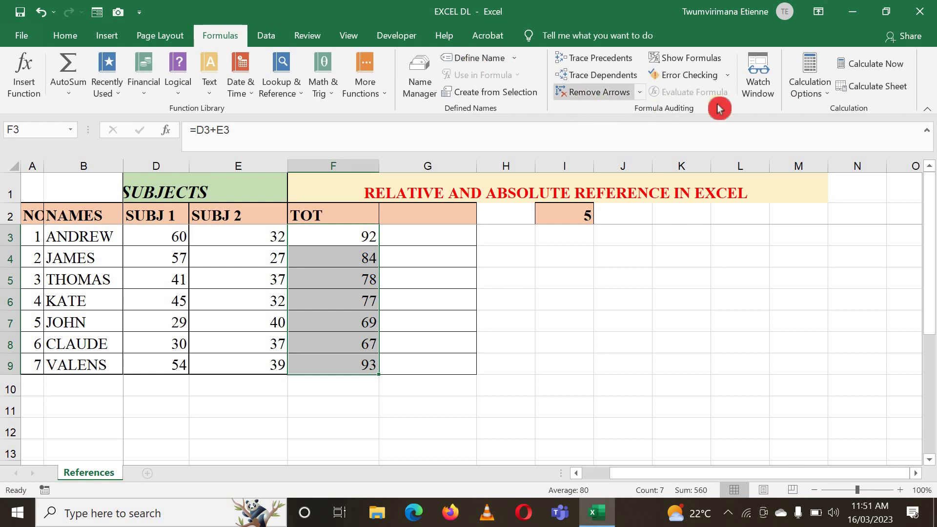
left_click(699, 62)
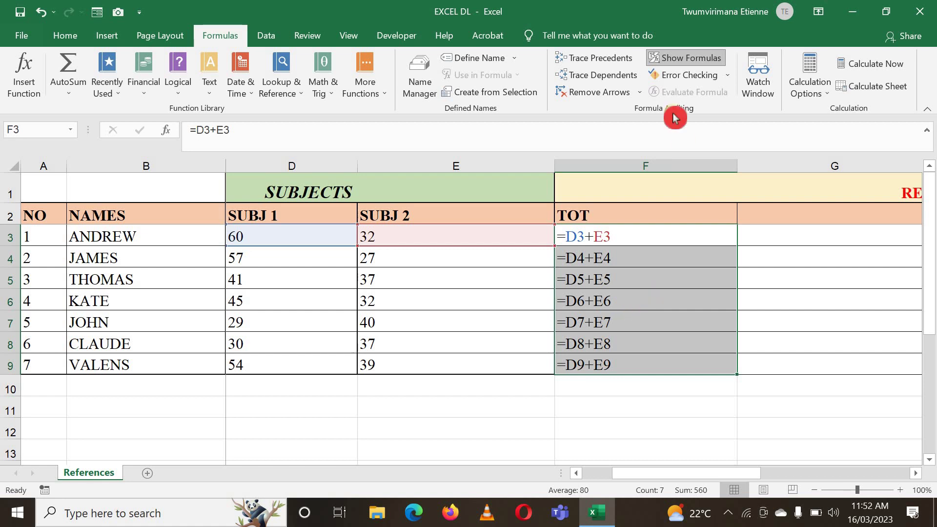
left_click(683, 60)
left_click(427, 280)
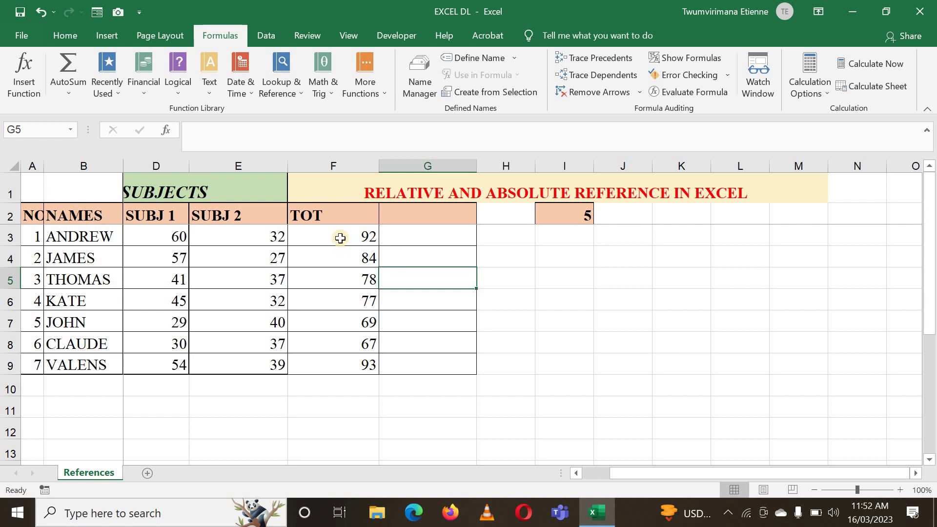
left_click_drag(340, 236, 320, 351)
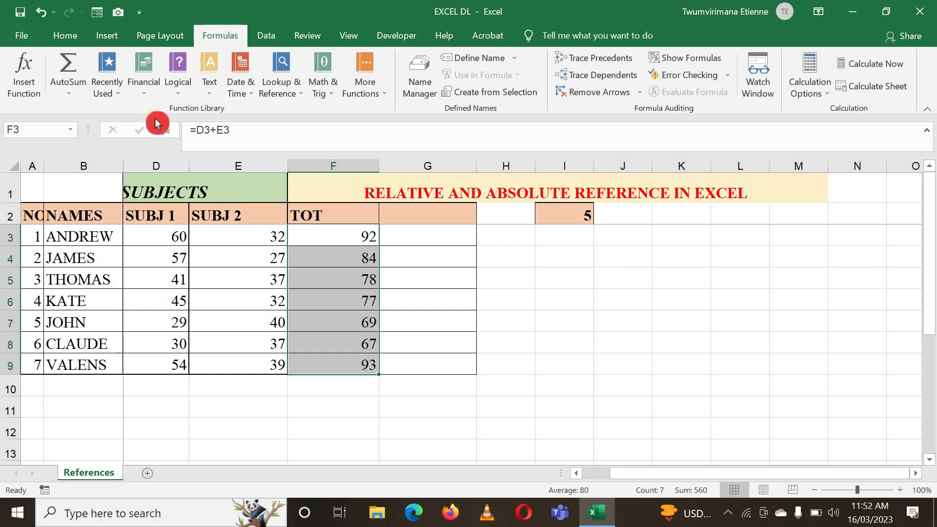
Clear the contents of F3:F9 and reselect the empty range F3 to F9.
left_click(76, 37)
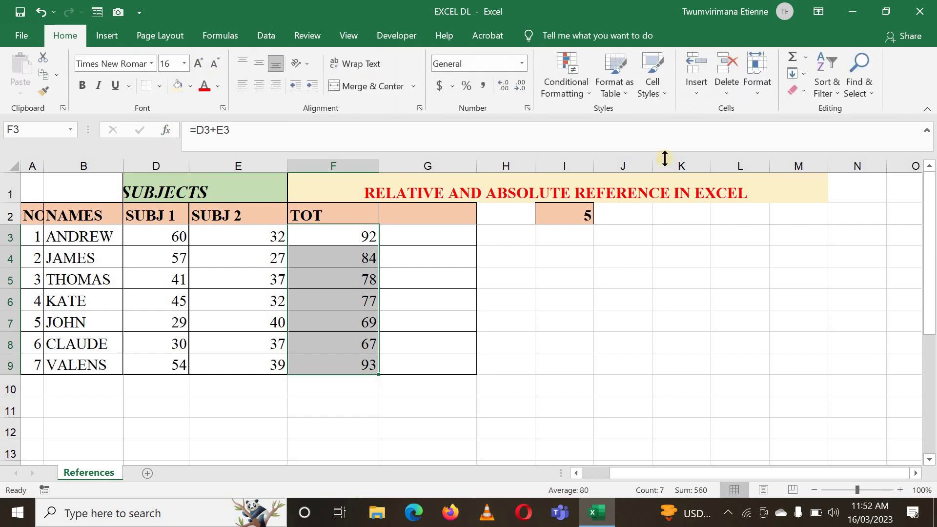
left_click(799, 89)
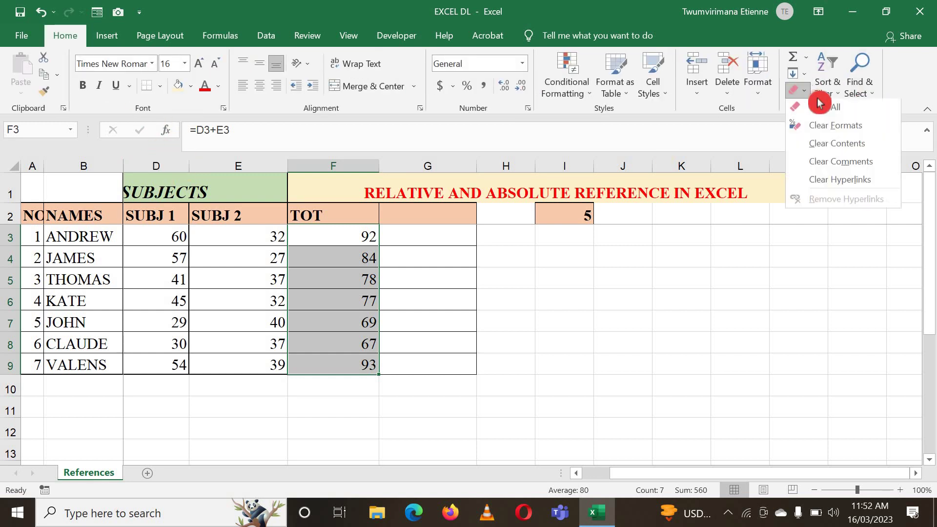
left_click(849, 143)
left_click(384, 319)
mouse_move(343, 236)
left_mouse_down()
mouse_move(330, 366)
mouse_move(338, 386)
mouse_move(351, 316)
mouse_move(341, 232)
mouse_move(317, 477)
mouse_move(330, 423)
left_mouse_up()
scroll(332, 366, "up", 3)
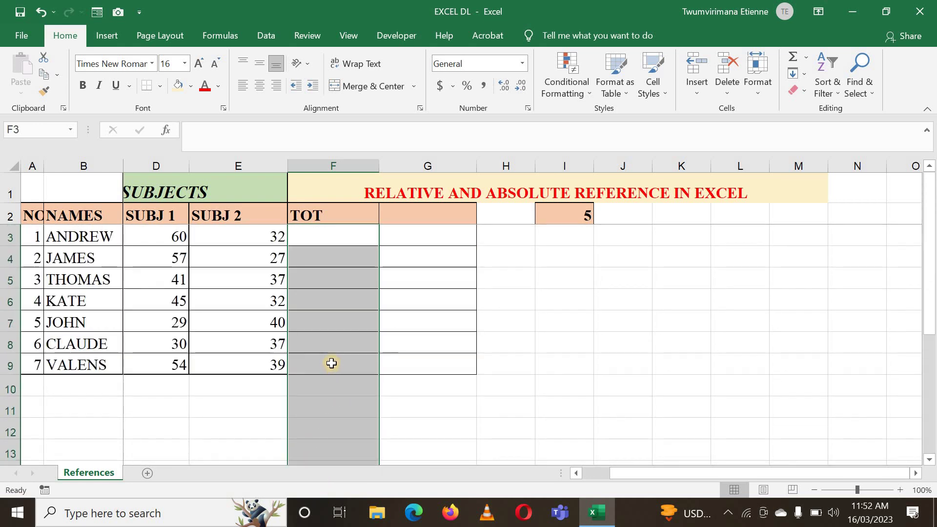
left_click(330, 362)
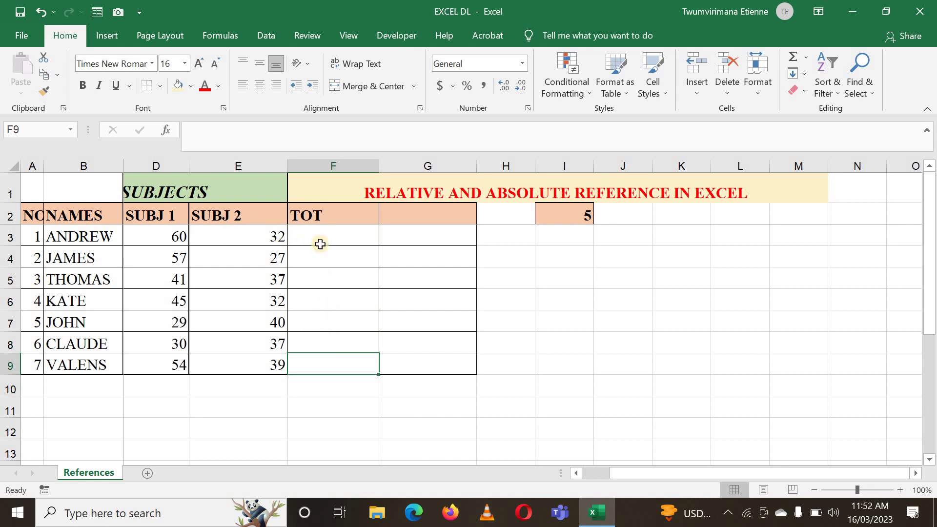
left_click_drag(335, 235, 339, 361)
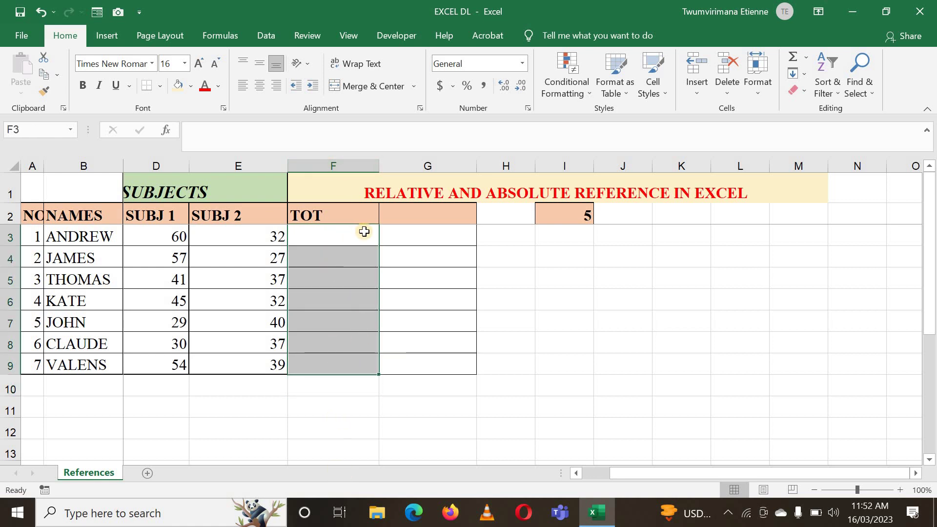
Enter =D3+E3 into all of F3:F9 at once with Ctrl+Enter.
type("=")
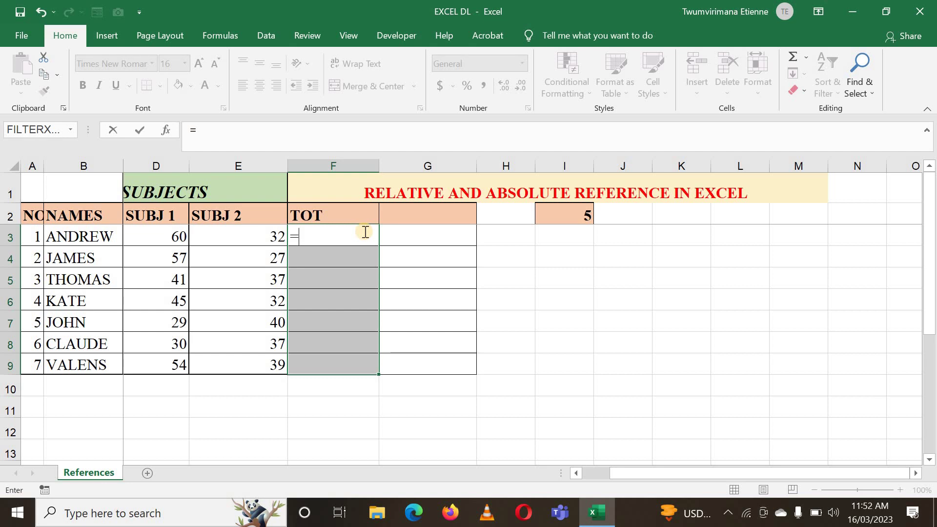
left_click(173, 235)
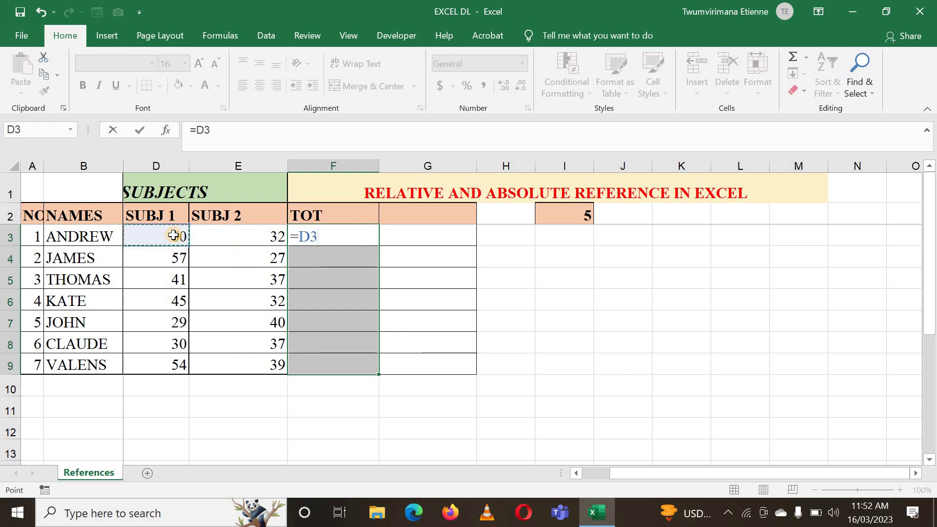
type("+")
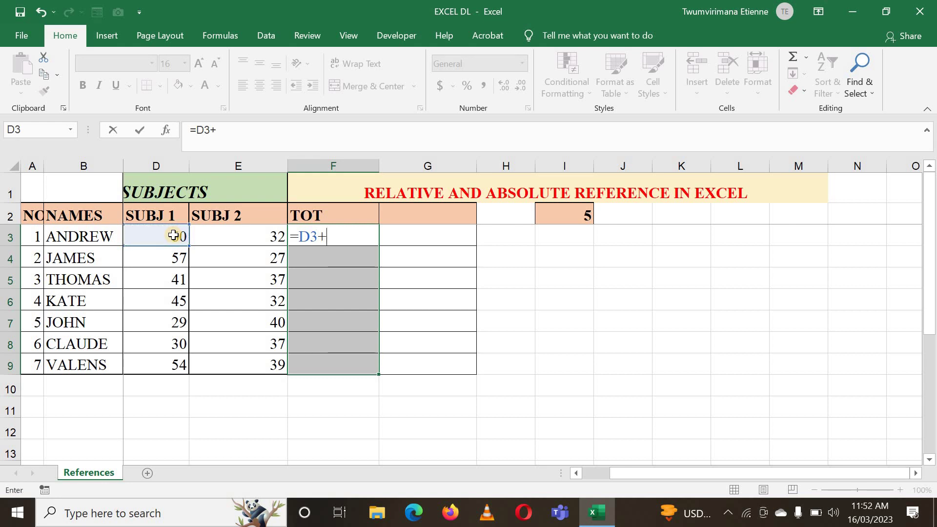
left_click(240, 236)
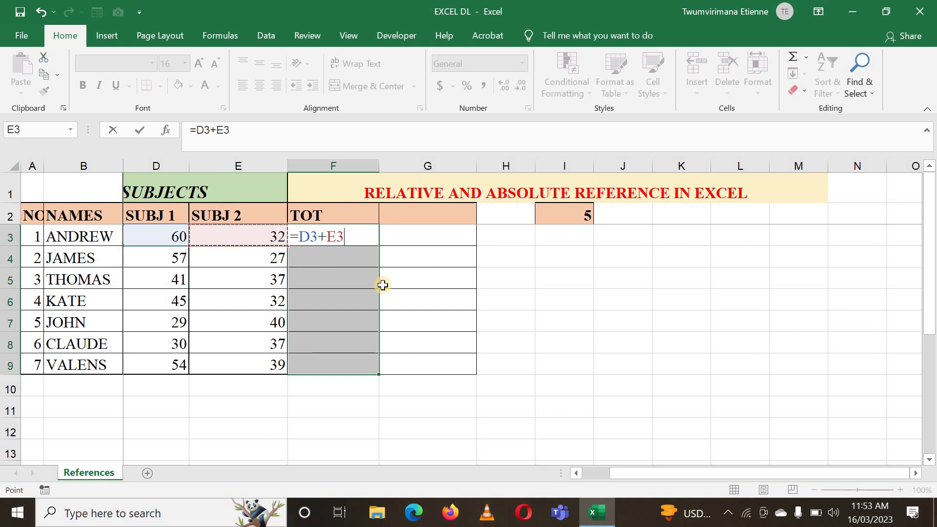
key("ctrl+Return")
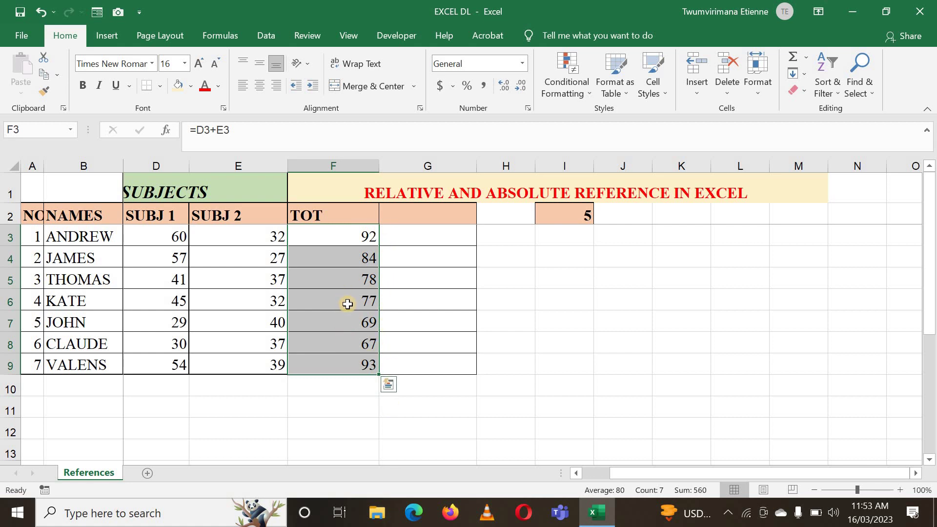
left_click(351, 269)
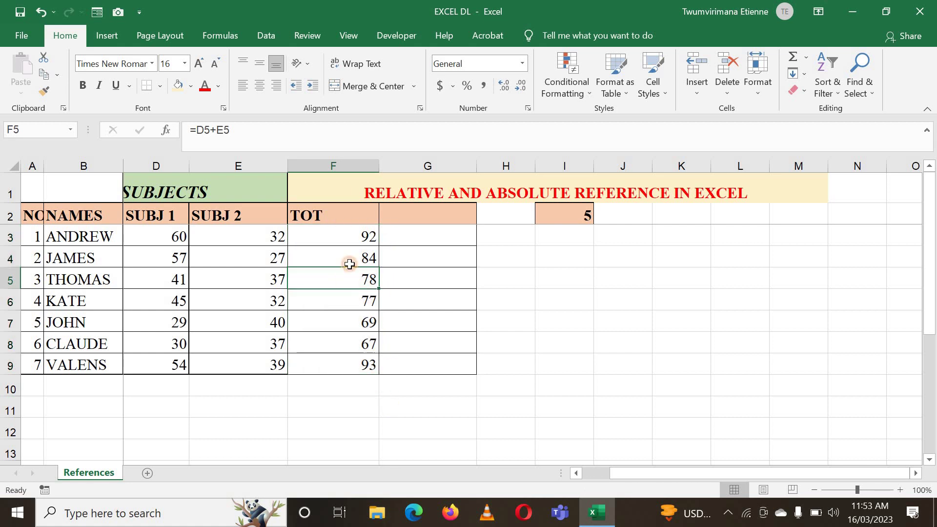
left_click(350, 228)
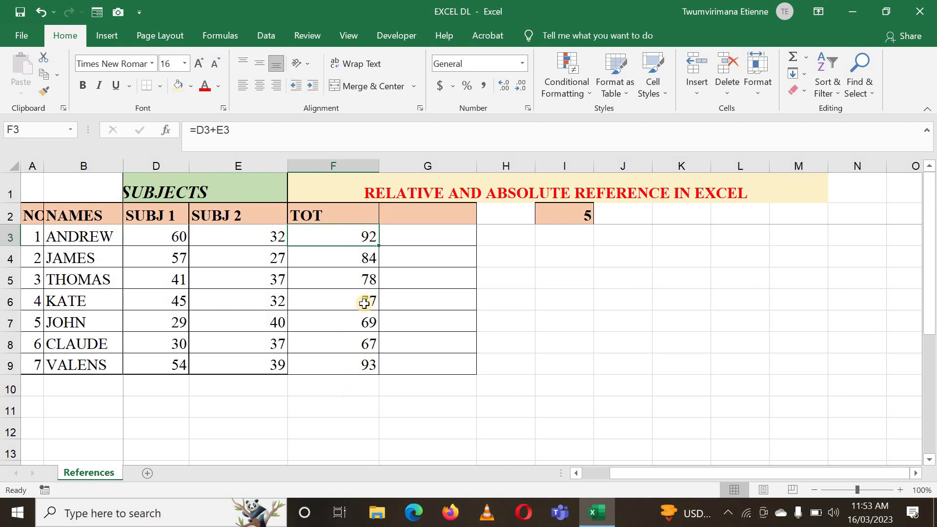
Start a formula in G3 that references the F3 total and cell I2.
left_click(433, 240)
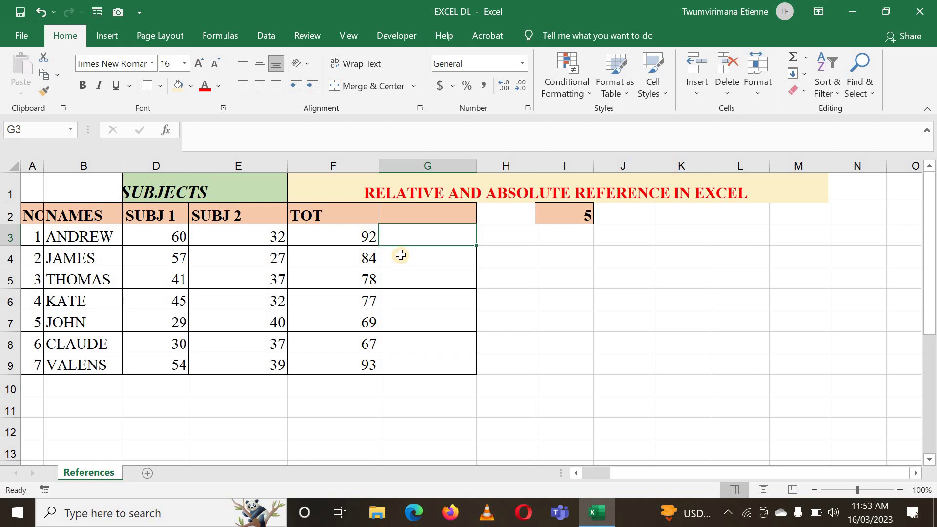
type("=")
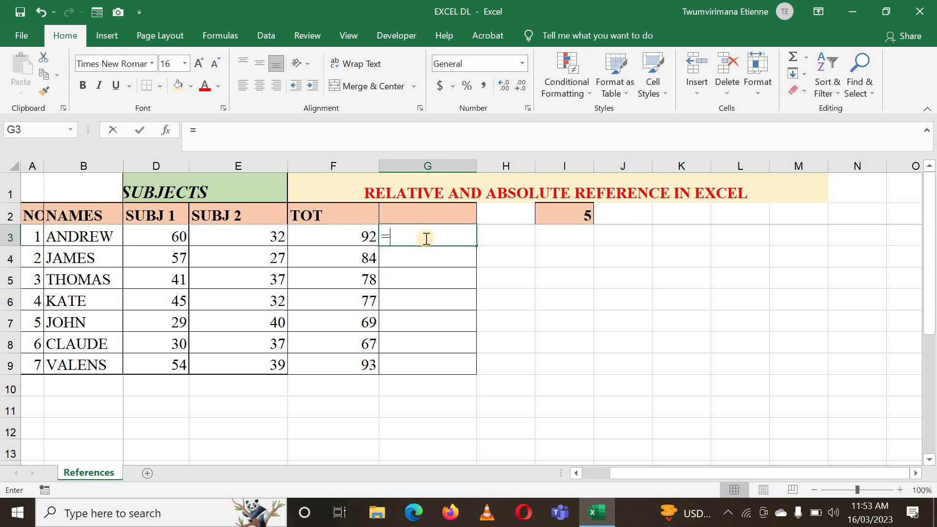
left_click(360, 237)
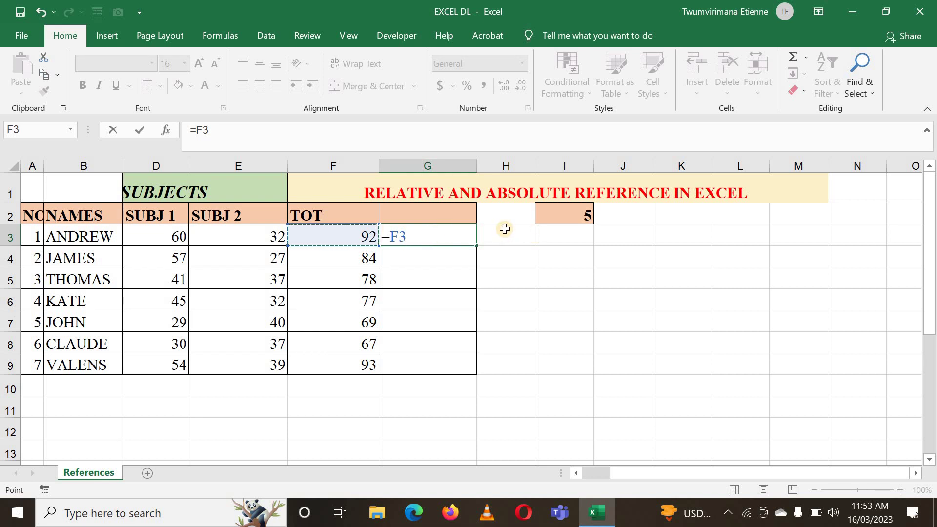
left_click(561, 215)
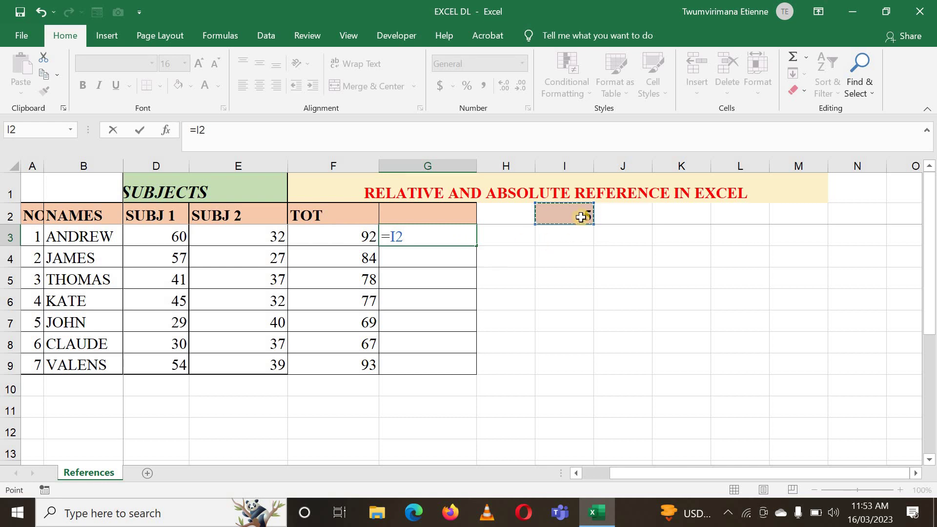
key("F2")
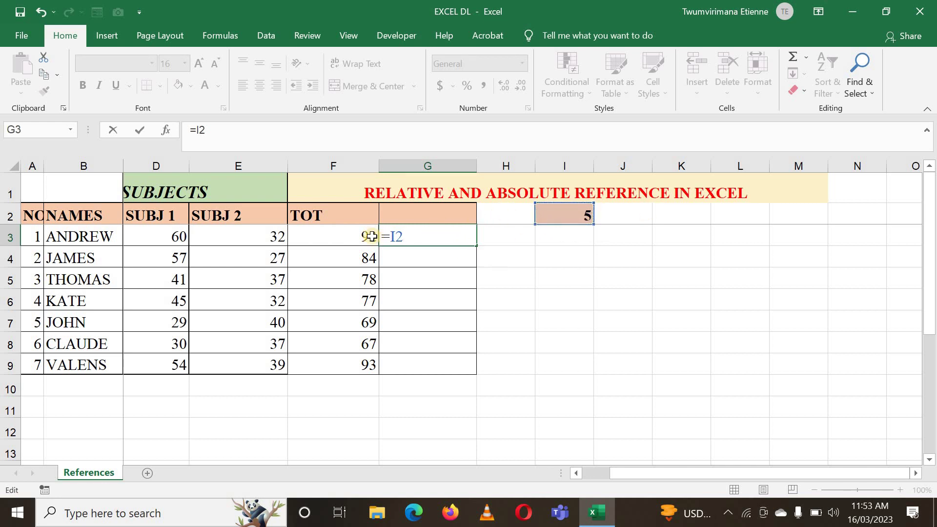
left_click(369, 236)
Rewrite G3's formula as =F3*I2, giving 460.
double_click(415, 232)
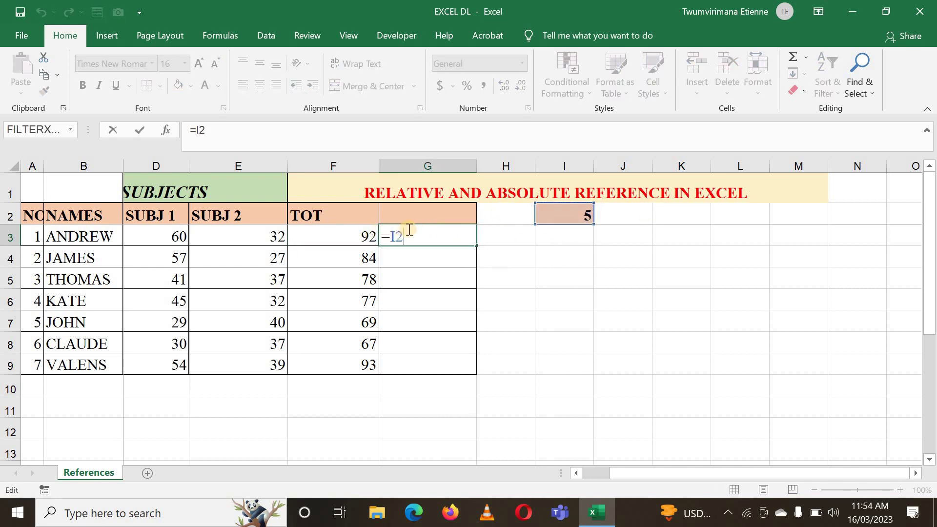
key("BackSpace")
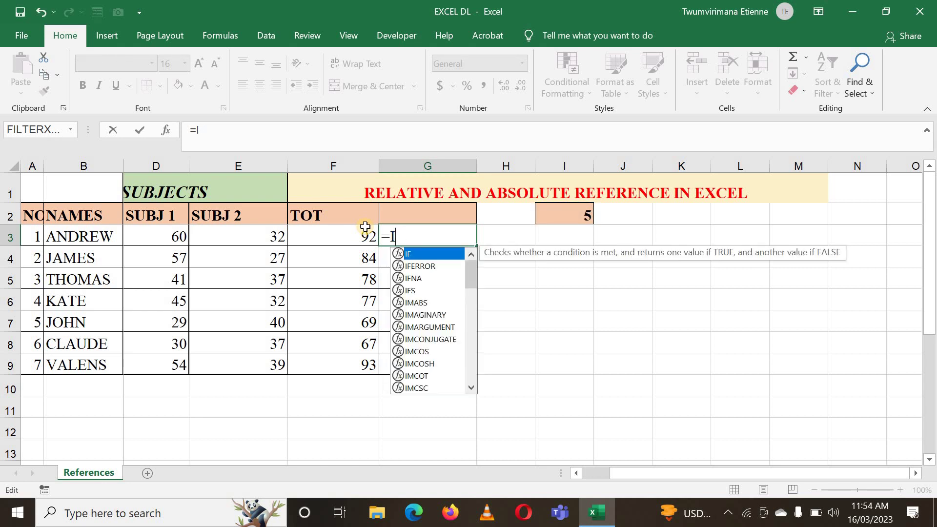
key("BackSpace")
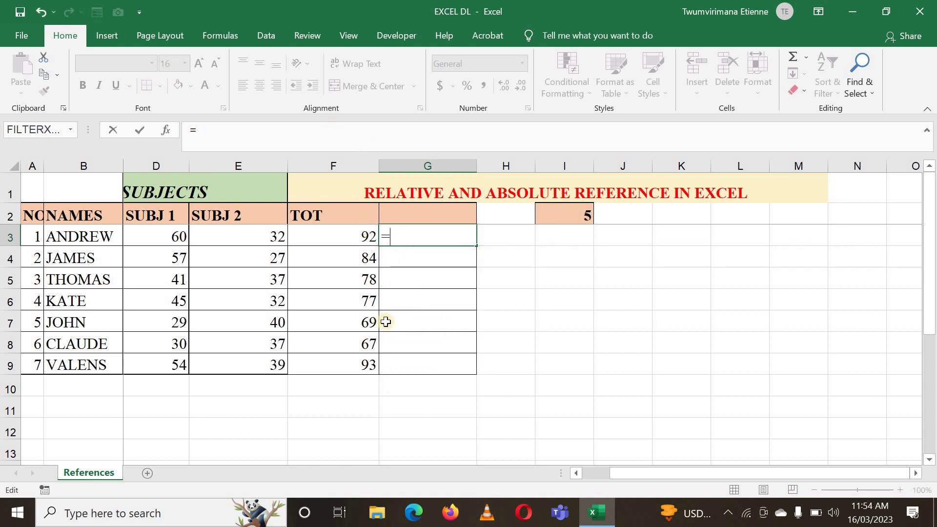
left_click(357, 232)
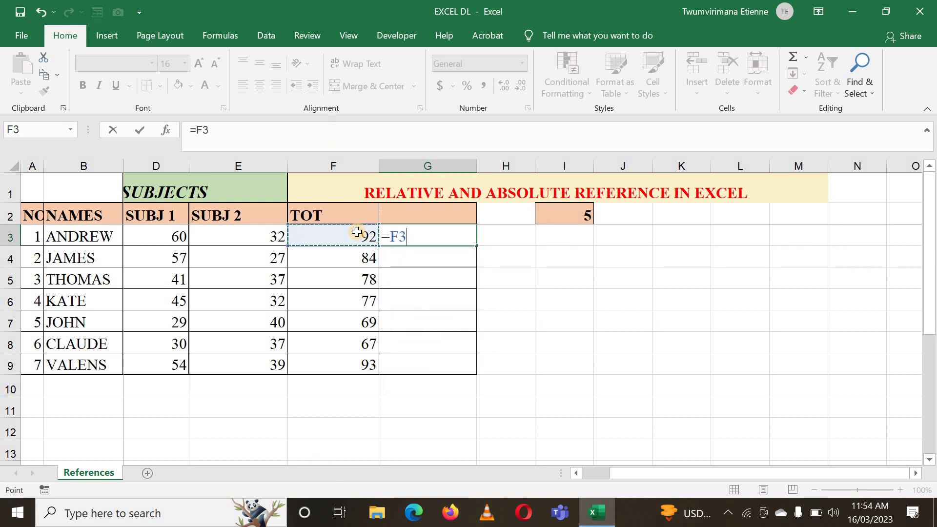
type("*")
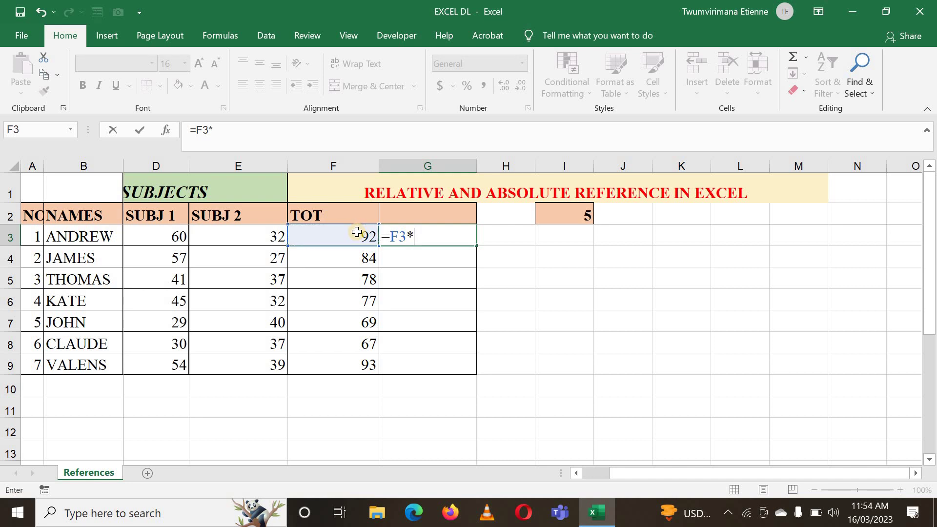
left_click(578, 209)
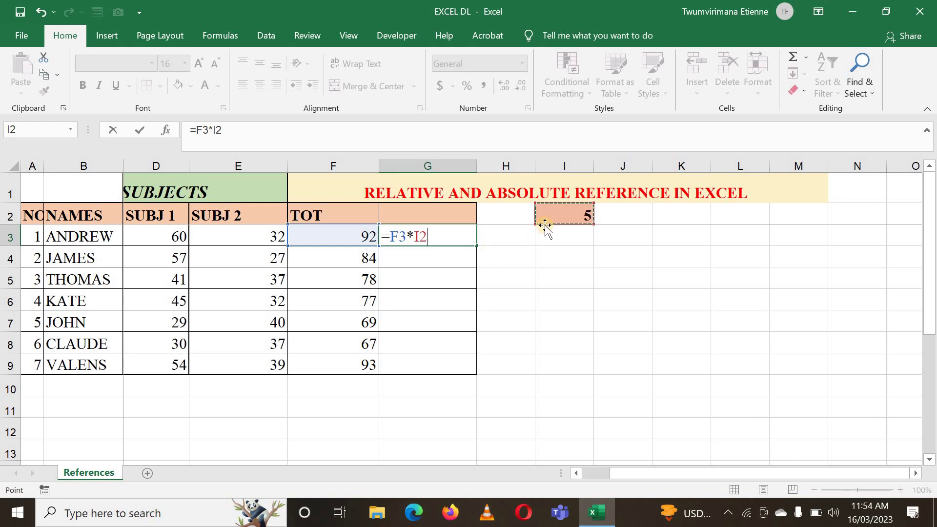
key("Return")
left_click(436, 237)
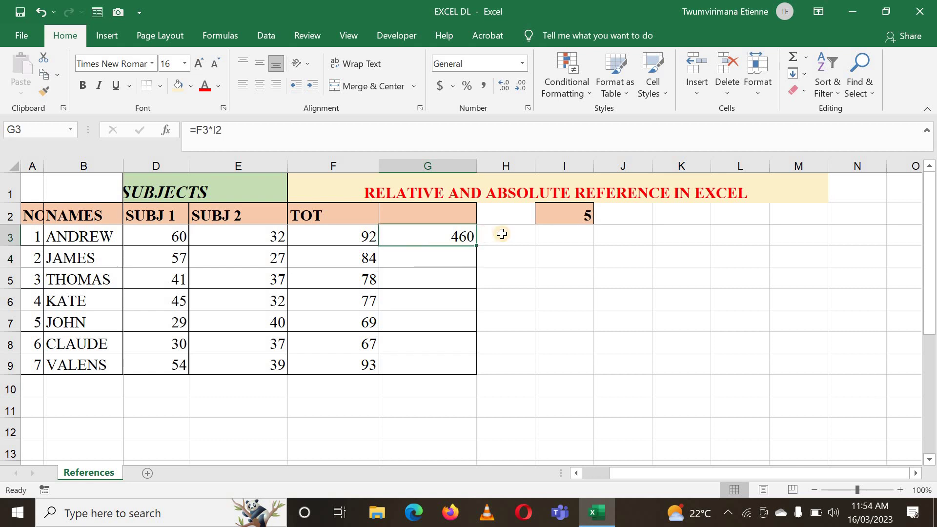
Fill G3's =F3*I2 down to G9, which leaves 0 in G4:G9, and select G3:G9.
mouse_move(477, 246)
left_mouse_down()
mouse_move(477, 370)
mouse_move(478, 355)
left_mouse_up()
left_click(514, 307)
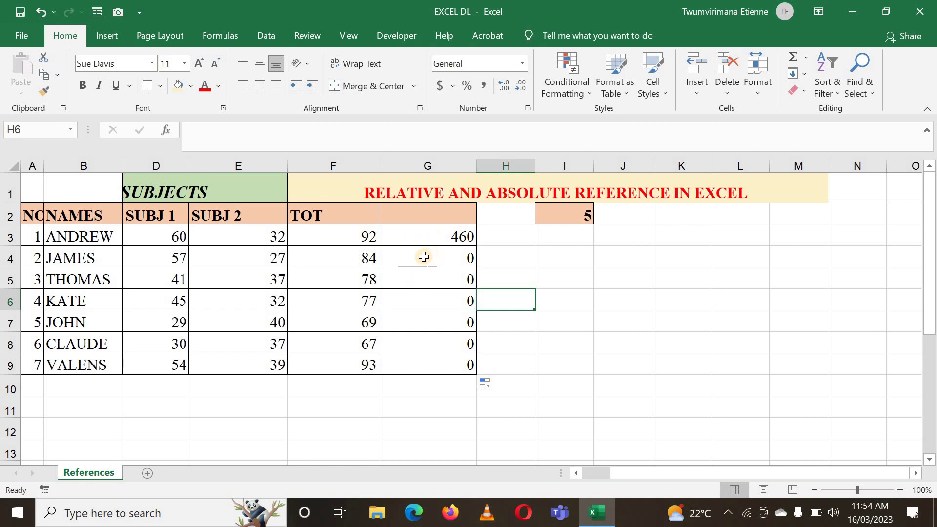
left_click(421, 236)
left_click_drag(410, 325, 411, 357)
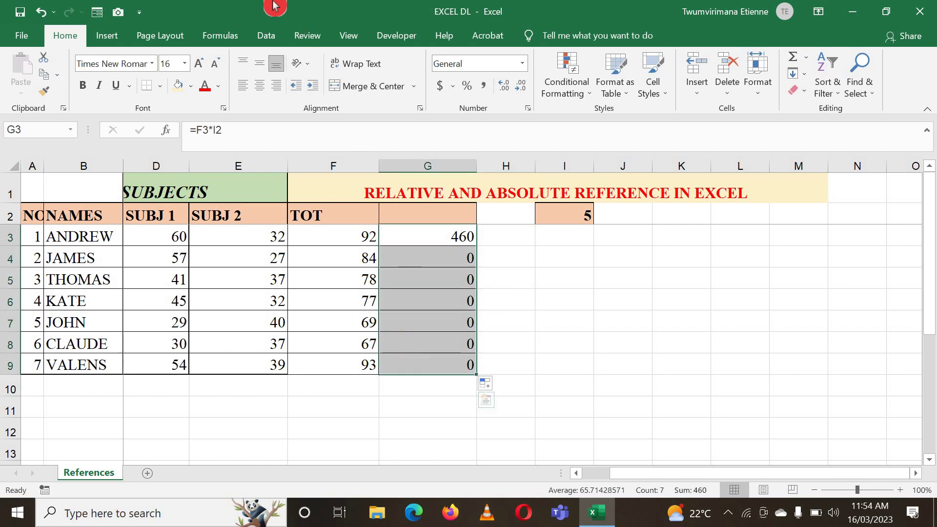
left_click(230, 36)
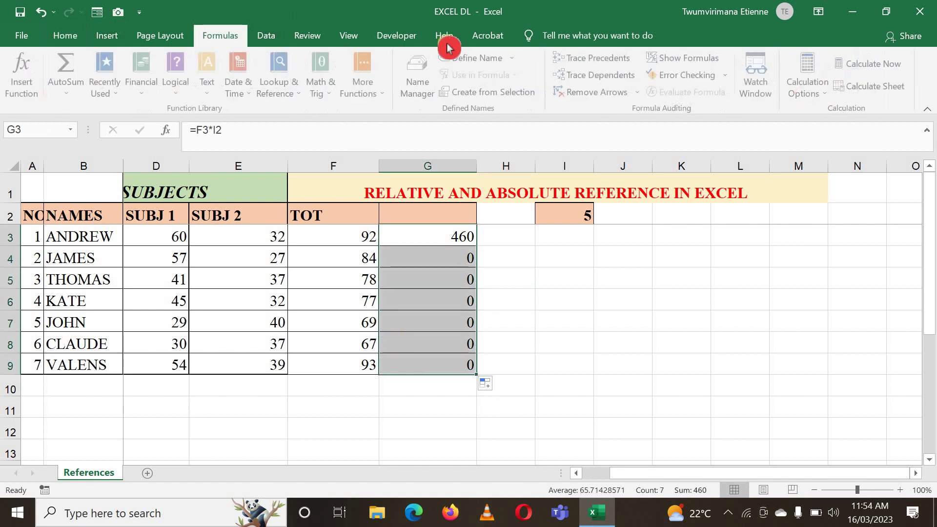
Turn on Show Formulas to compare columns F and G, exposing =F4*I3 through =F9*I8.
left_click(683, 62)
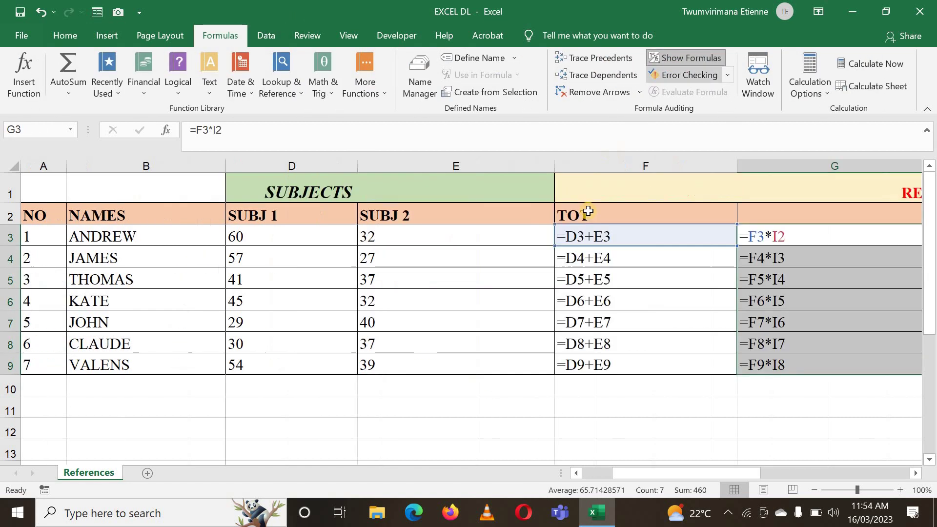
left_click_drag(736, 476, 808, 473)
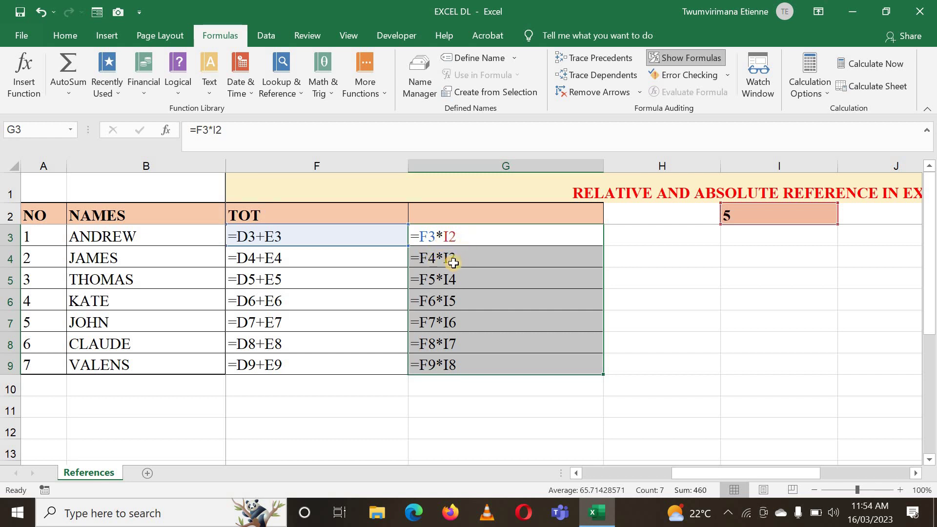
left_click_drag(407, 244, 301, 244)
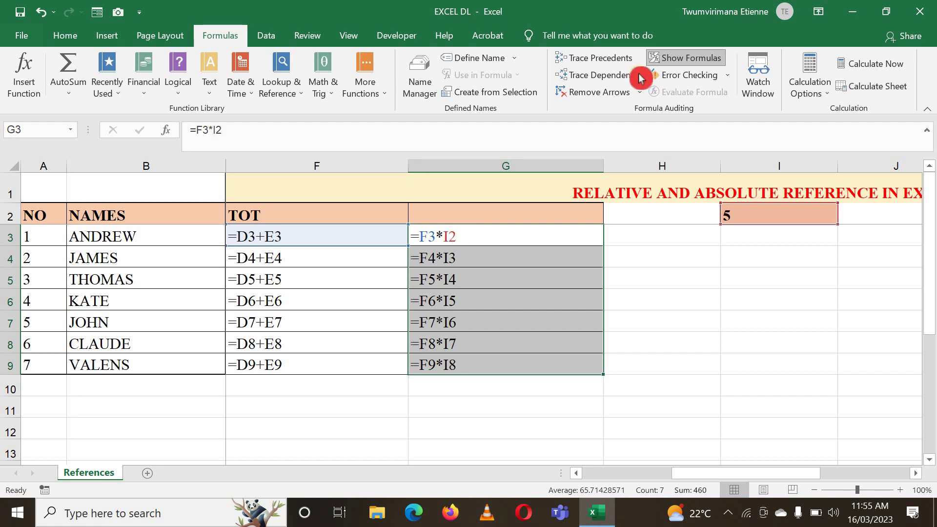
Turn off Show Formulas, check G4, and reopen G3's =F3*I2 for editing.
left_click(665, 60)
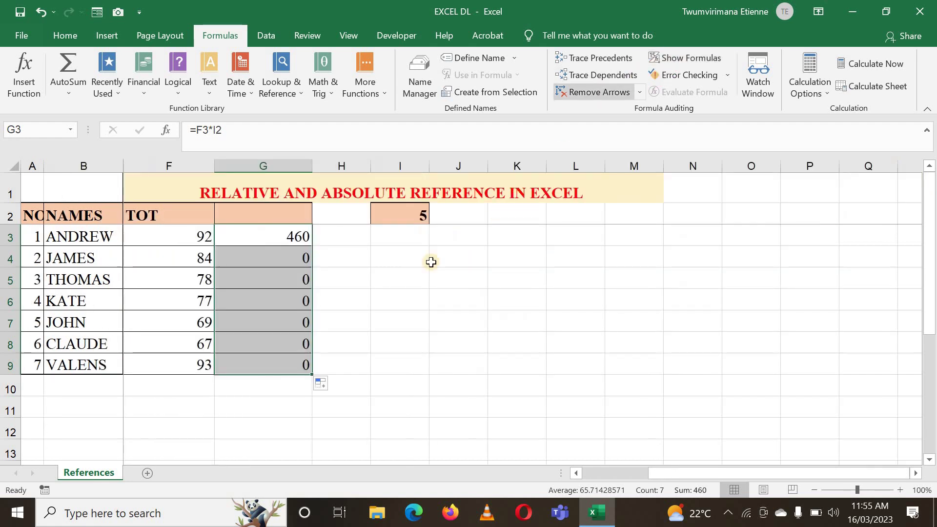
left_click(298, 258)
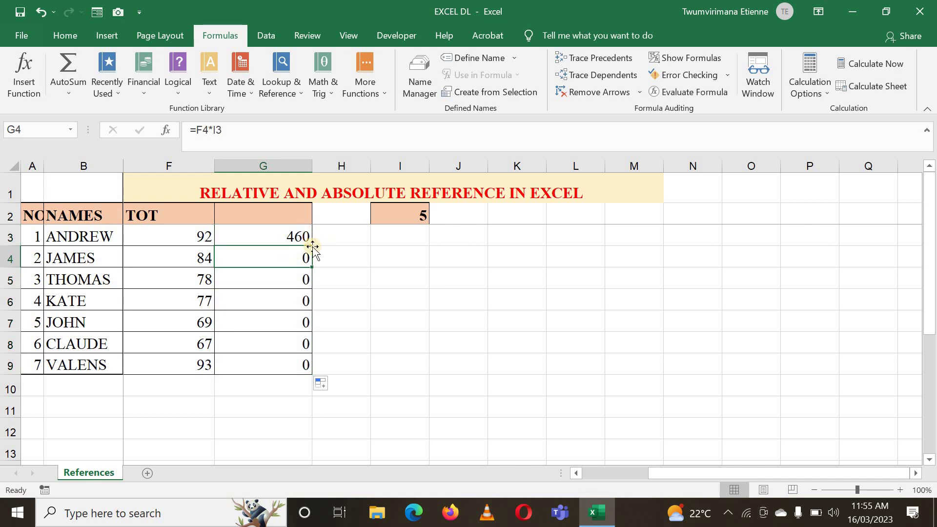
left_click(283, 237)
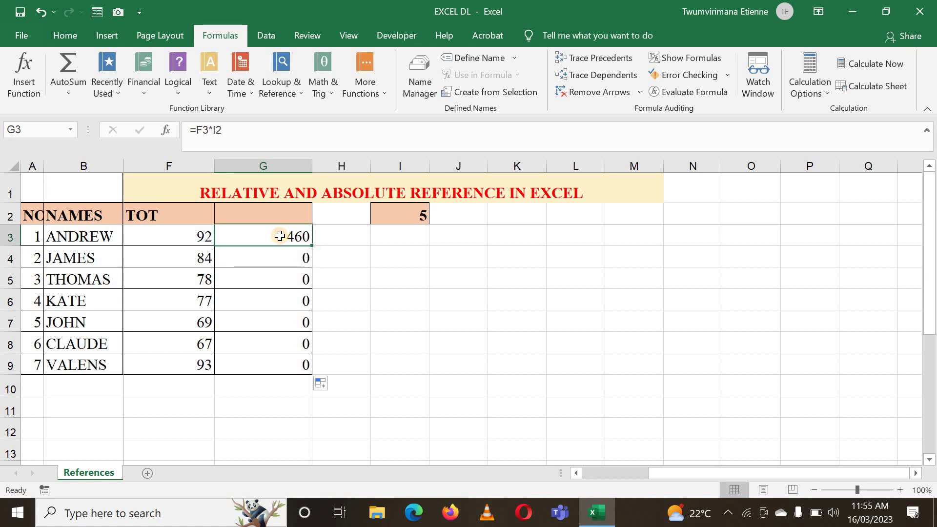
double_click(282, 236)
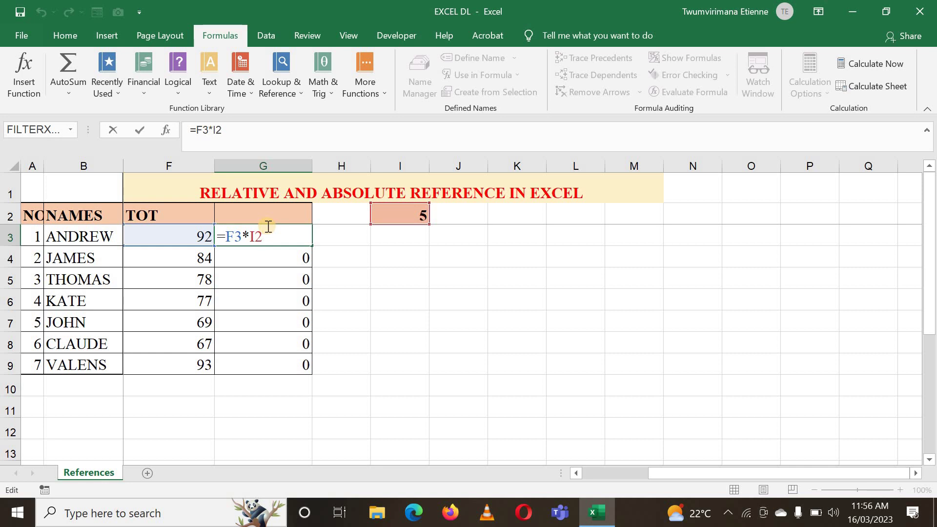
Change G3's formula to the absolute =F3*$I$2, still giving 460.
key("F4")
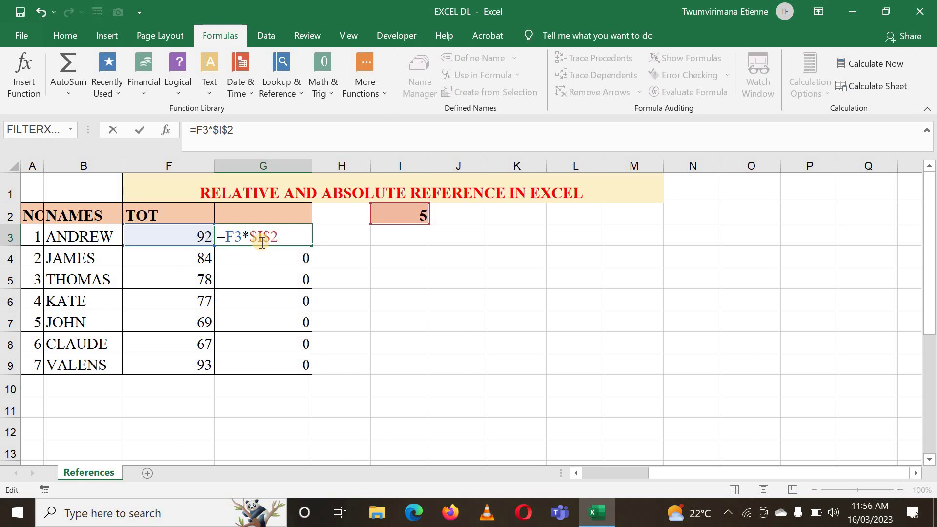
key("BackSpace")
key("BackSpace")
key("BackSpace")
key("BackSpace")
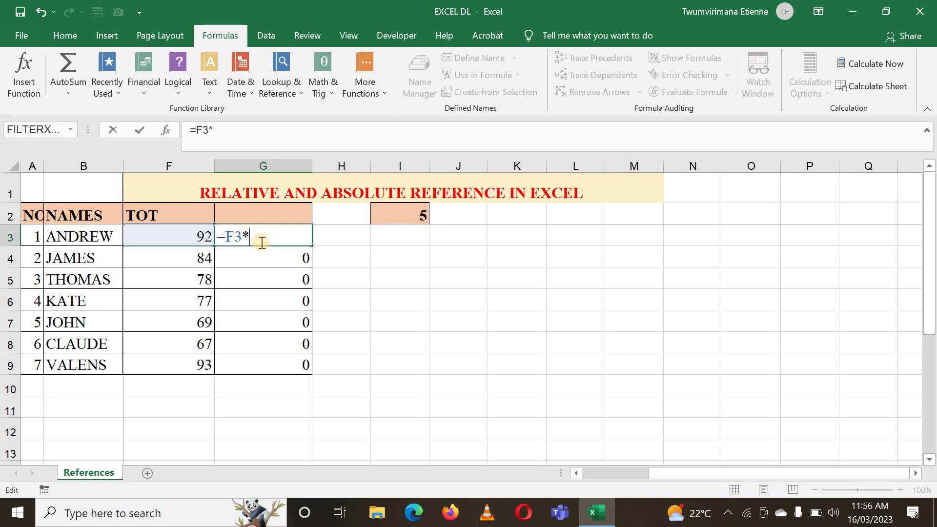
left_click(398, 215)
left_click(253, 237)
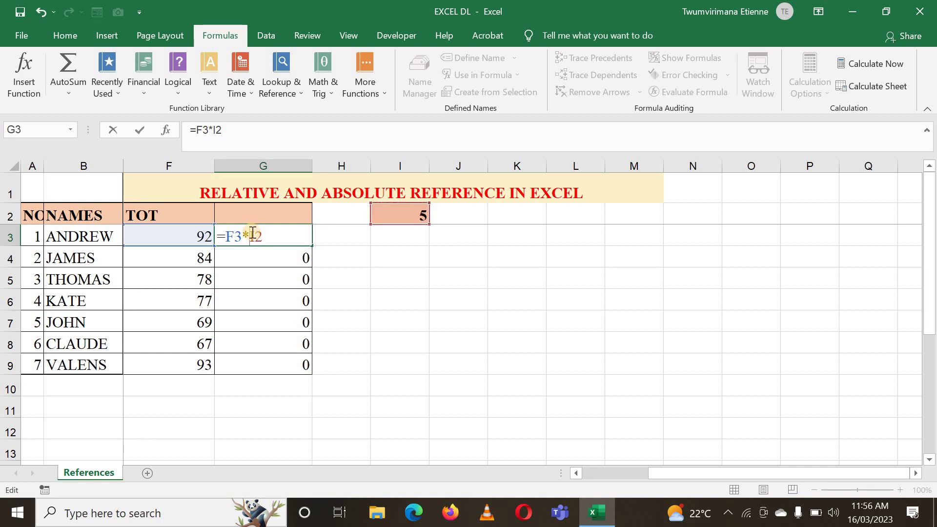
type("$")
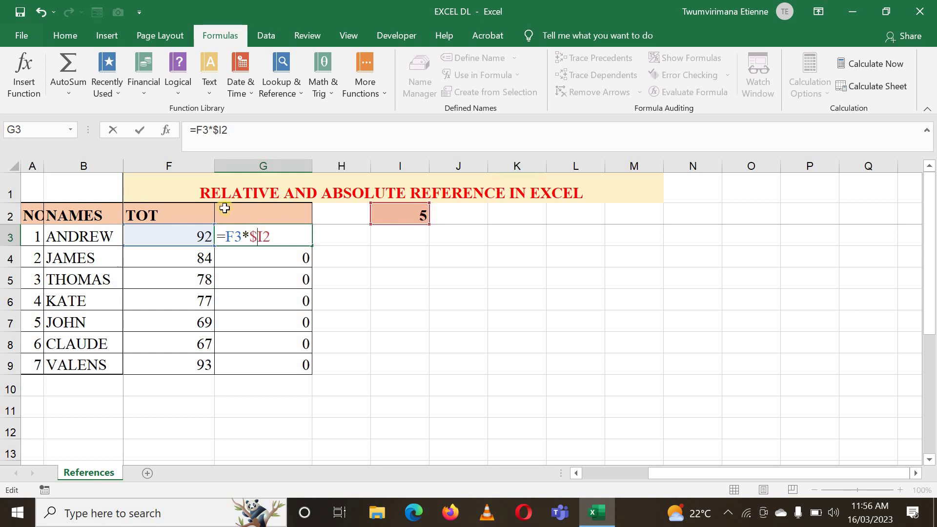
left_click(264, 227)
type("$")
key("Return")
left_click(264, 227)
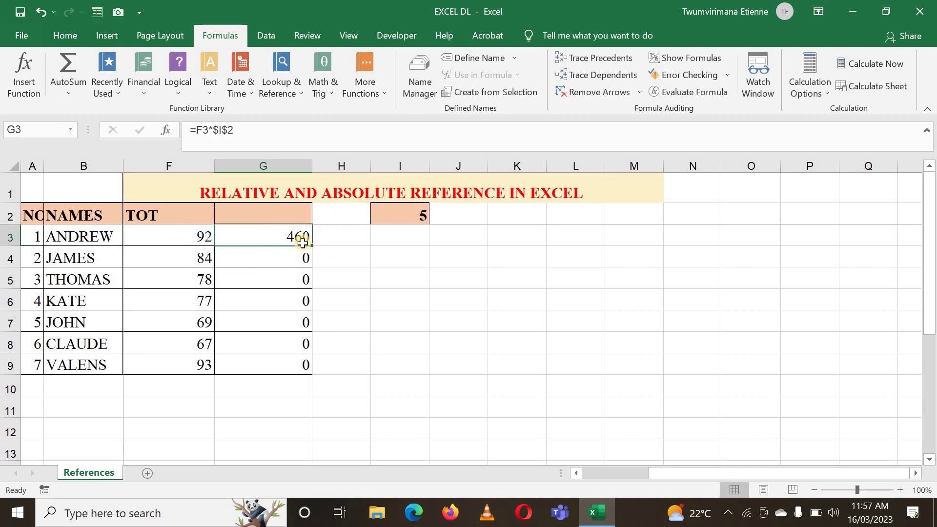
Fill =F3*$I$2 down to G9, giving 420, 390, 385, 345, 335 and 465.
left_click_drag(313, 246, 329, 367)
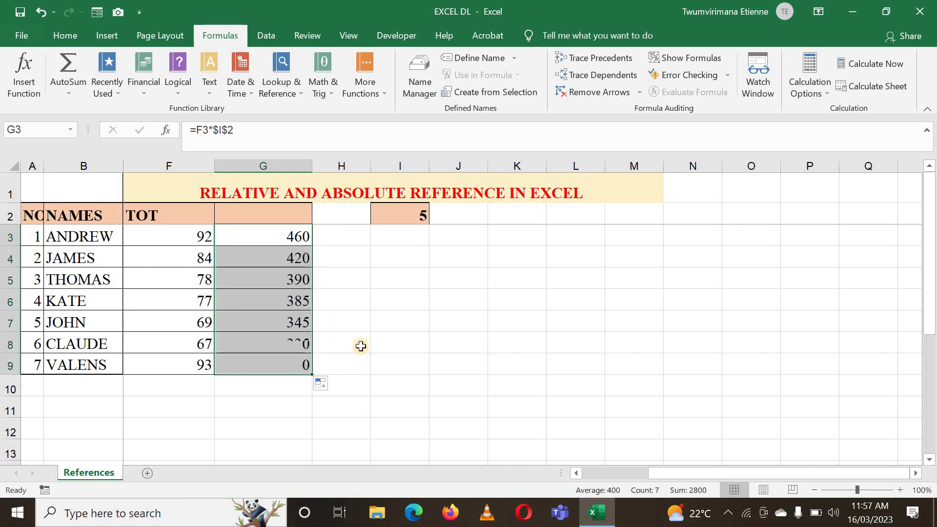
left_click(263, 363)
left_click(200, 364)
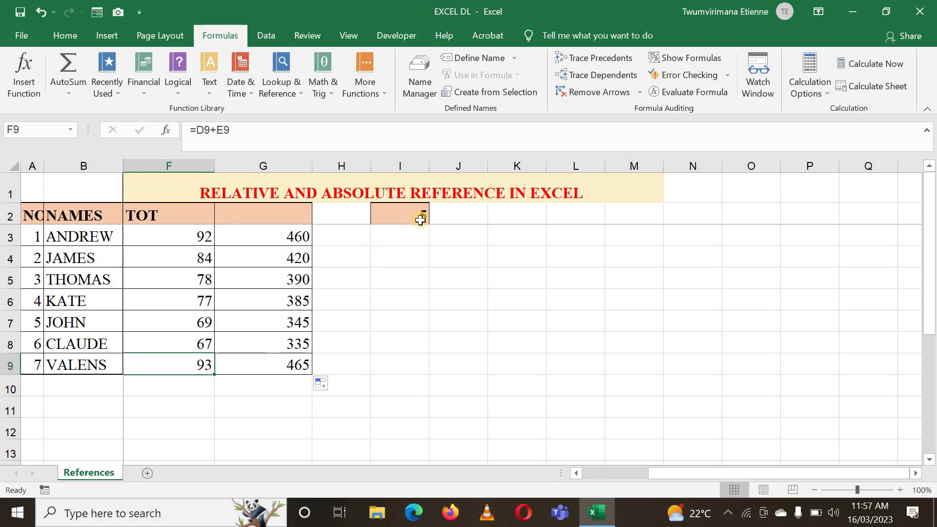
left_click_drag(258, 238, 256, 344)
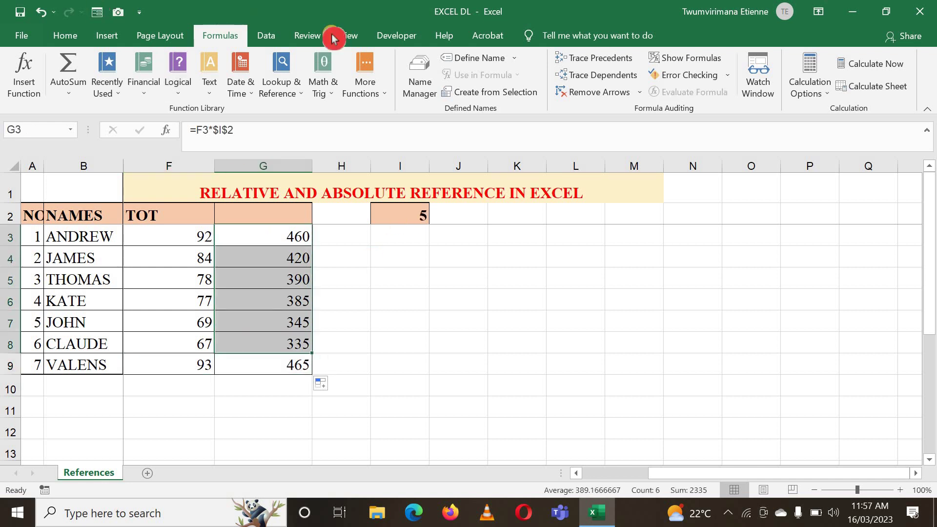
Turn on Show Formulas to reveal =F4*$I$2 through =F9*$I$2 in G4:G9, then deselect the column.
left_click(696, 60)
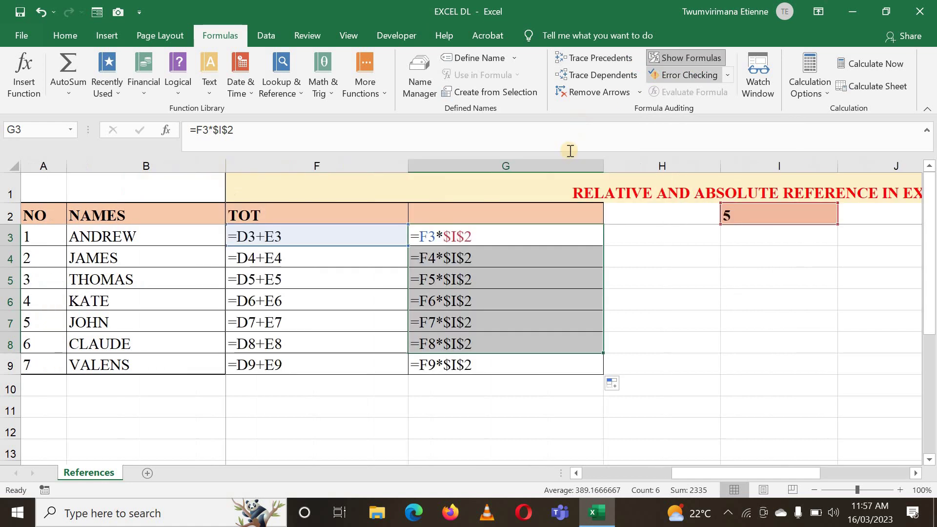
left_click(460, 376)
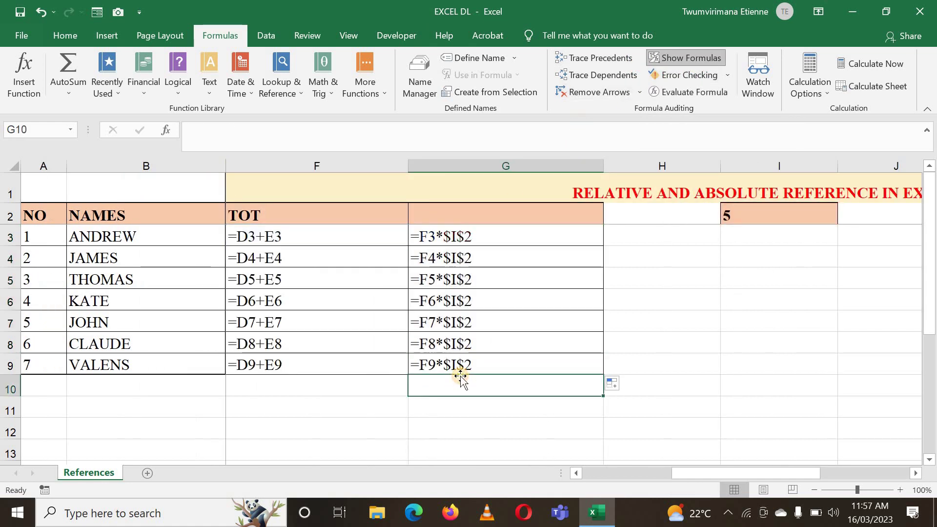